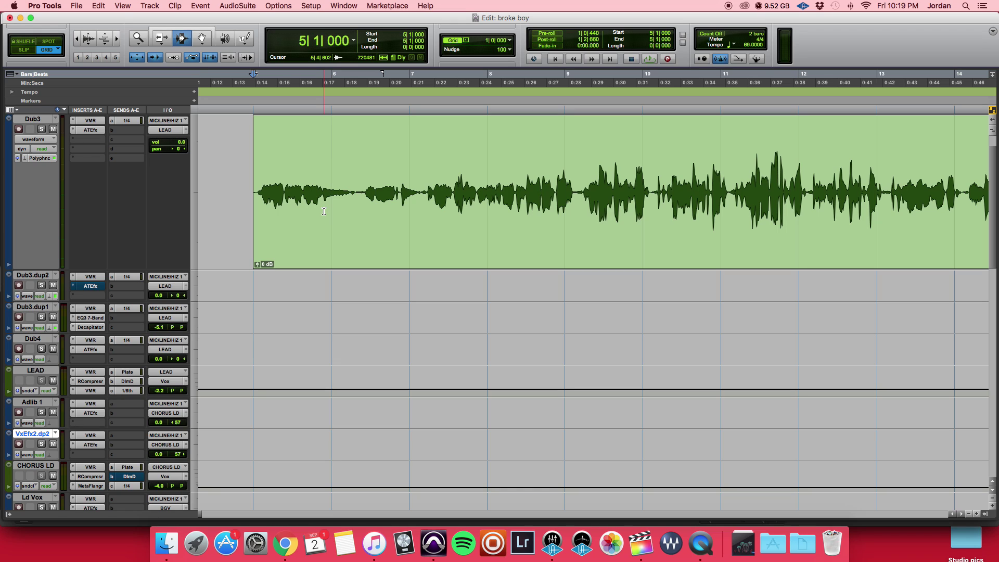
- Play the Dub3 vocal from bar 5 and inspect the track's Virtual Mix Rack and Auto-Tune EFX inserts
key(space)
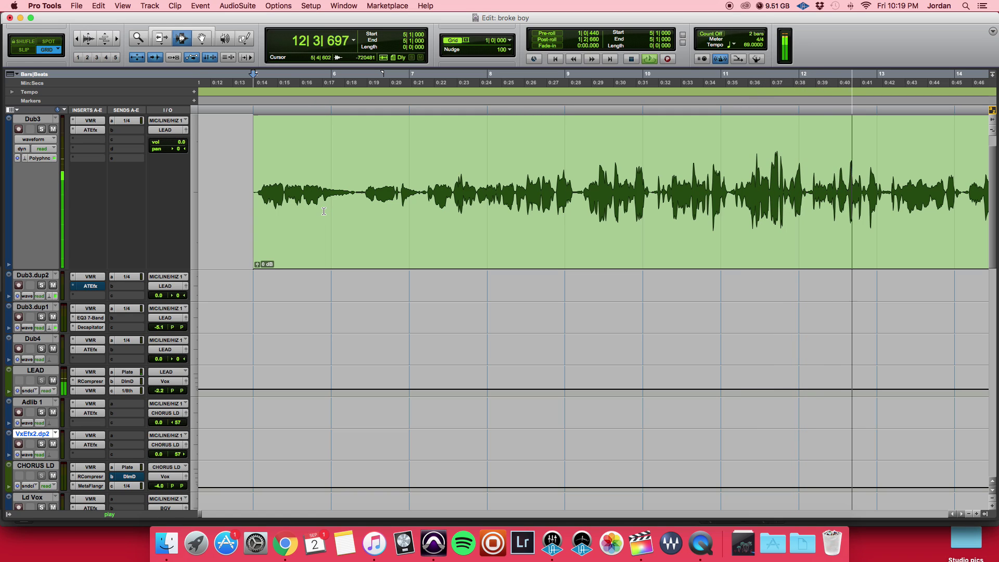
key(space)
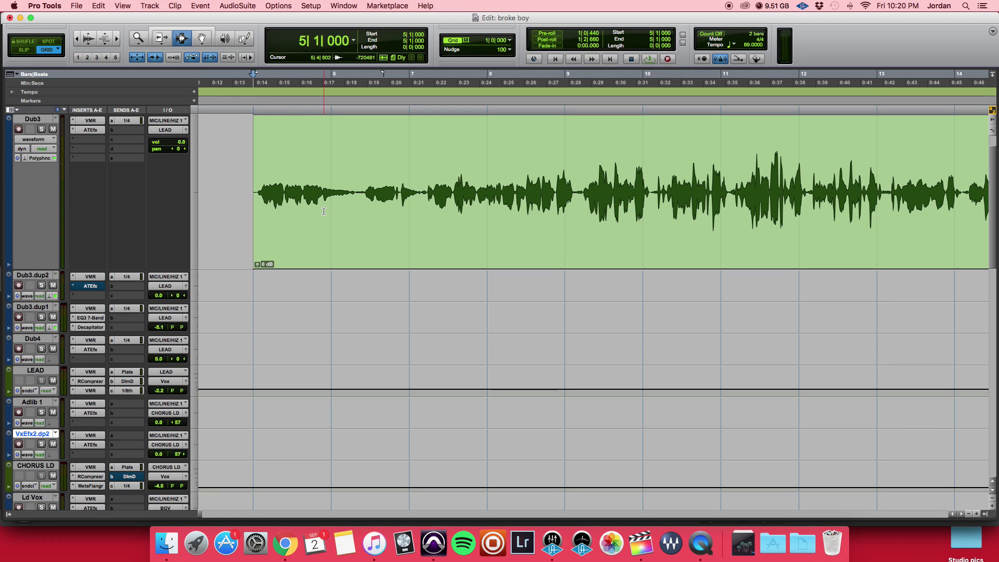
click(90, 120)
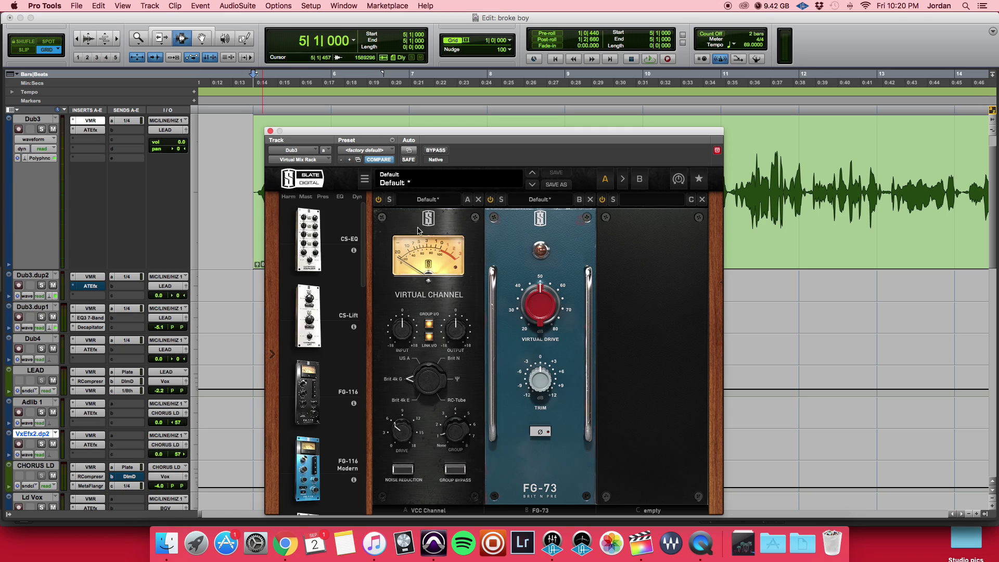
click(270, 131)
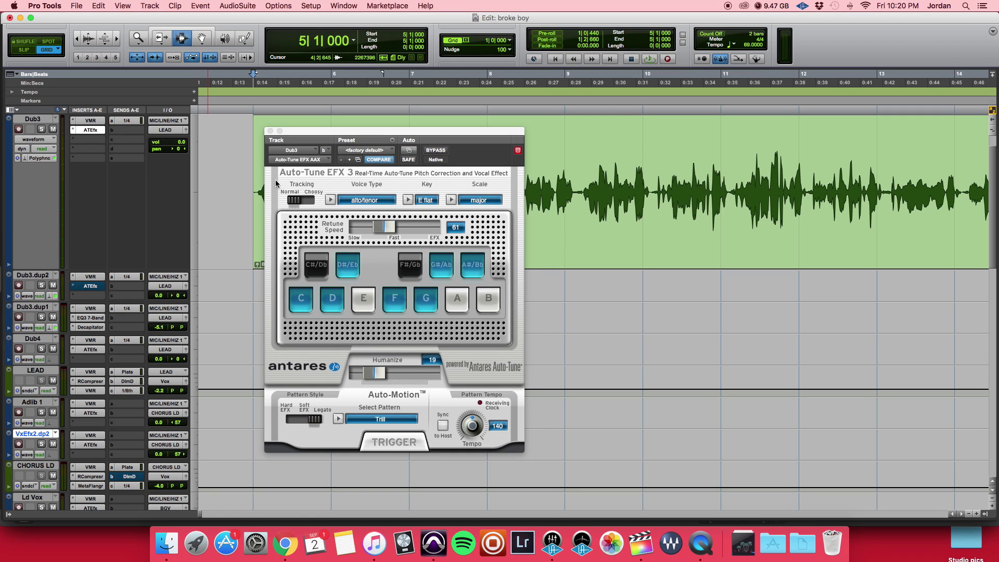
click(270, 131)
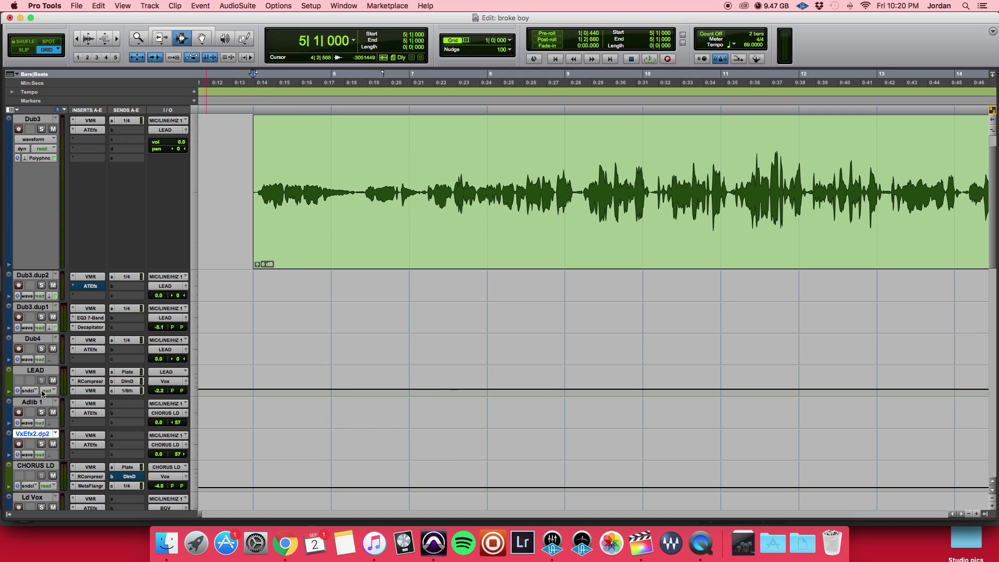
- Inspect the FG-116, CS-Lift and CS-EQ modules in the LEAD track's first Virtual Mix Rack, auditioning the vocal from bar 10
click(46, 371)
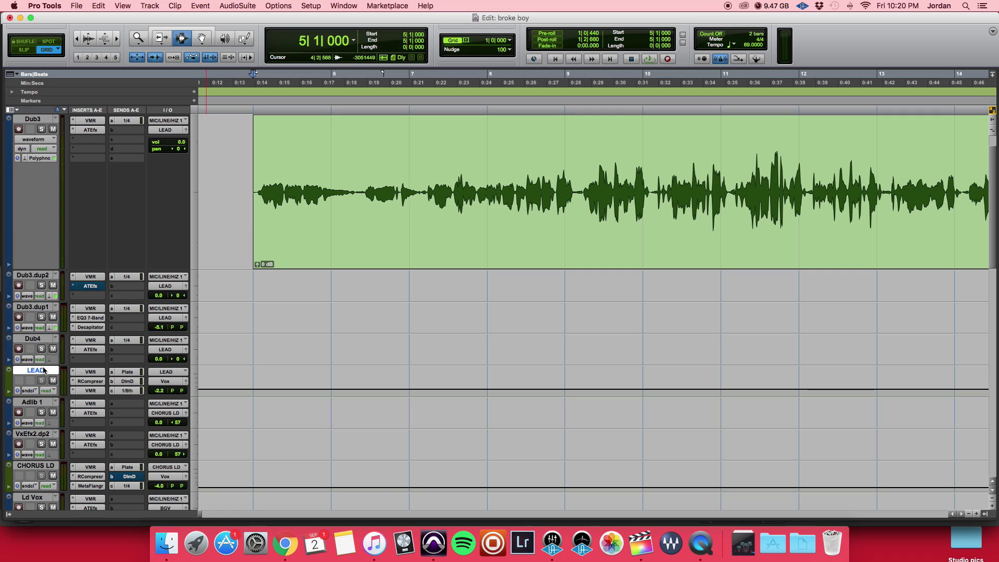
click(91, 372)
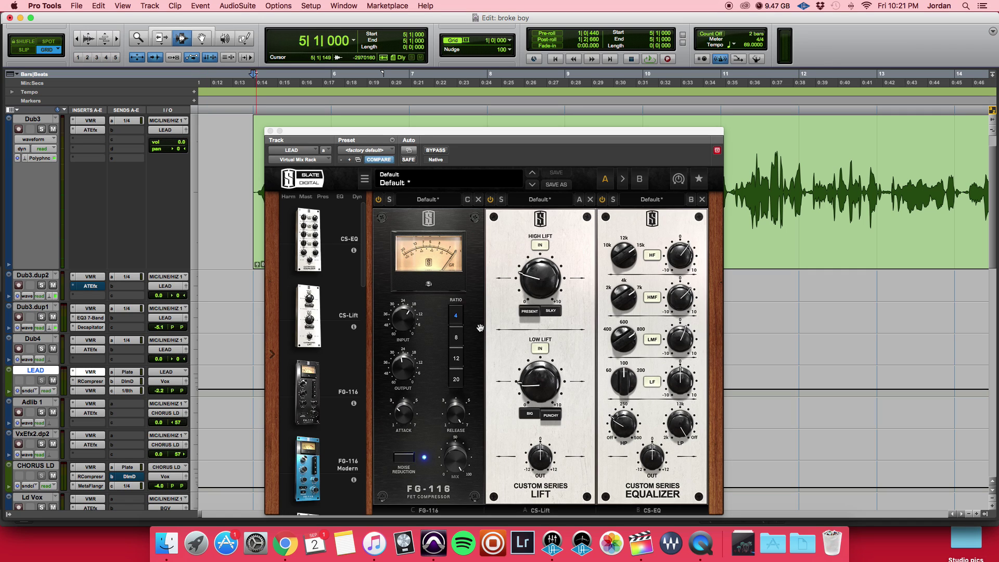
drag(460, 223, 448, 219)
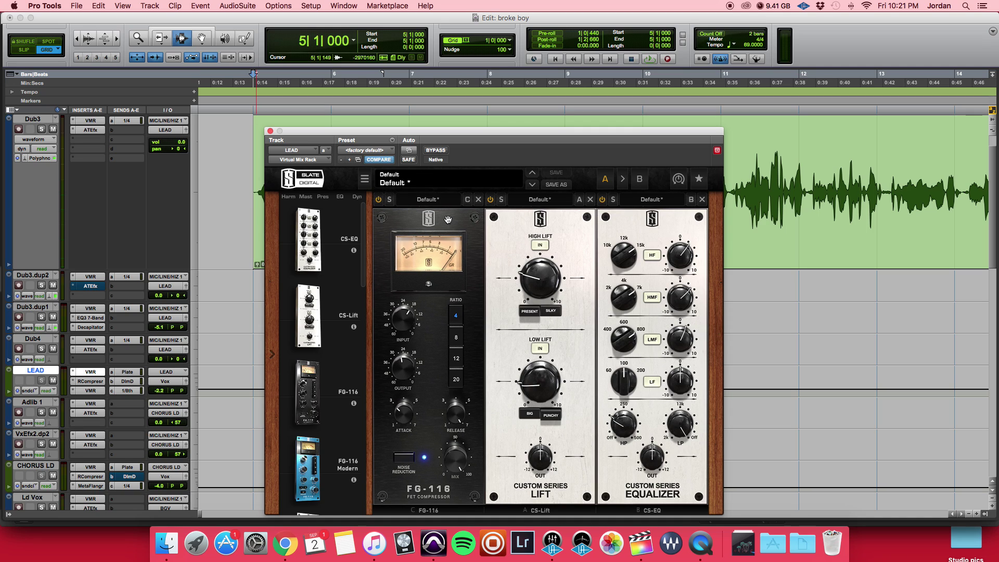
mouse_move(399, 414)
mouse_move(456, 426)
click(679, 123)
key(space)
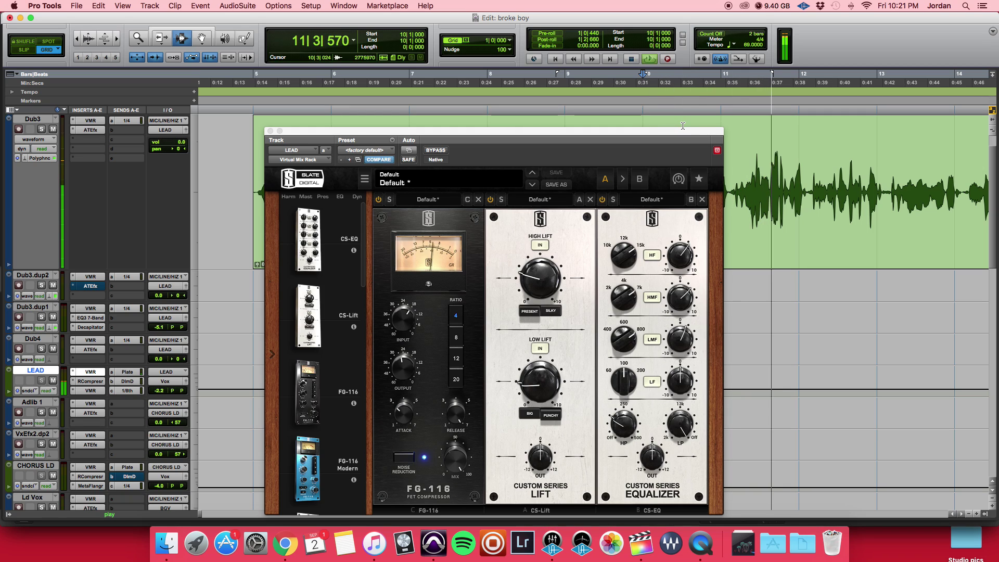
key(space)
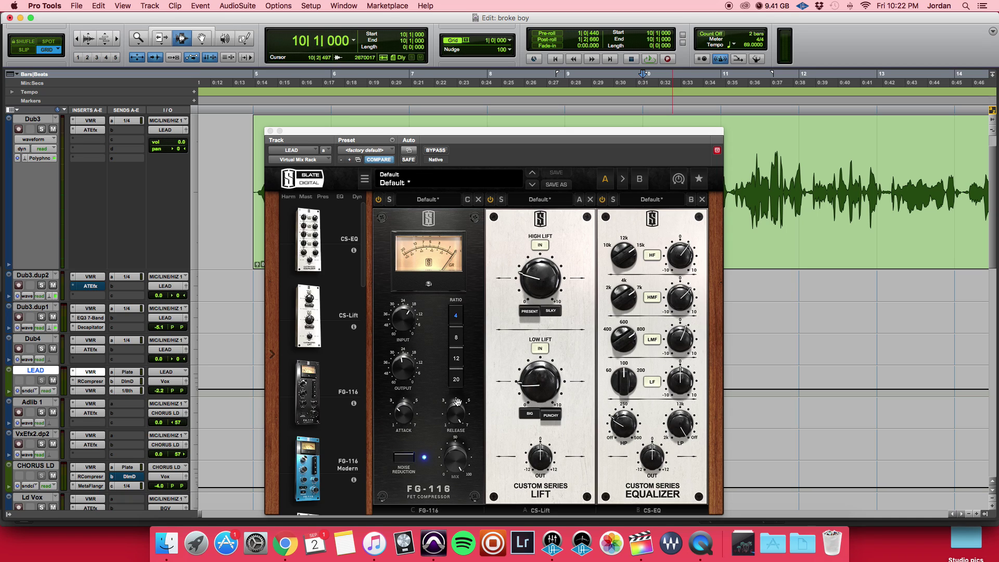
click(573, 347)
drag(573, 347, 572, 339)
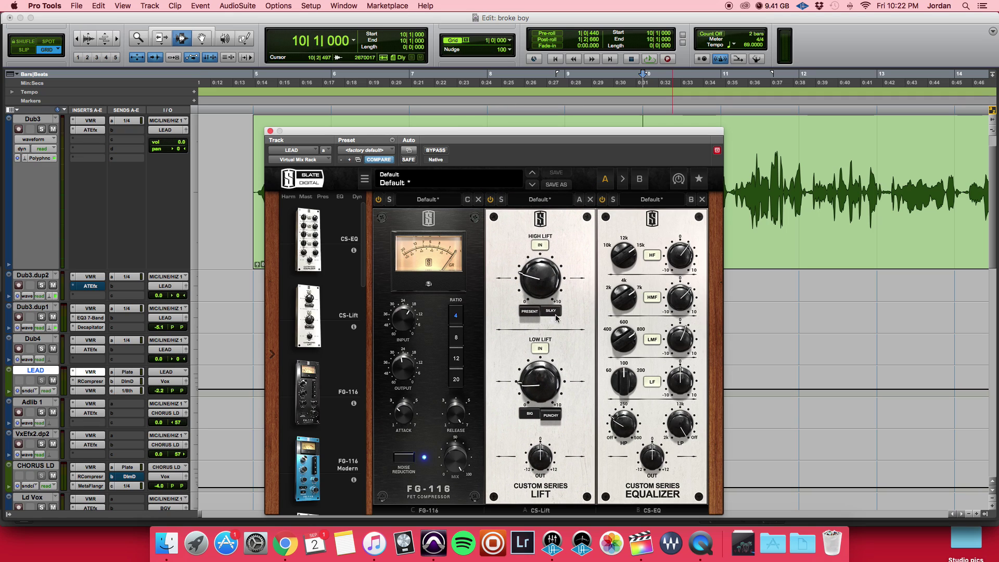
mouse_move(528, 375)
click(614, 427)
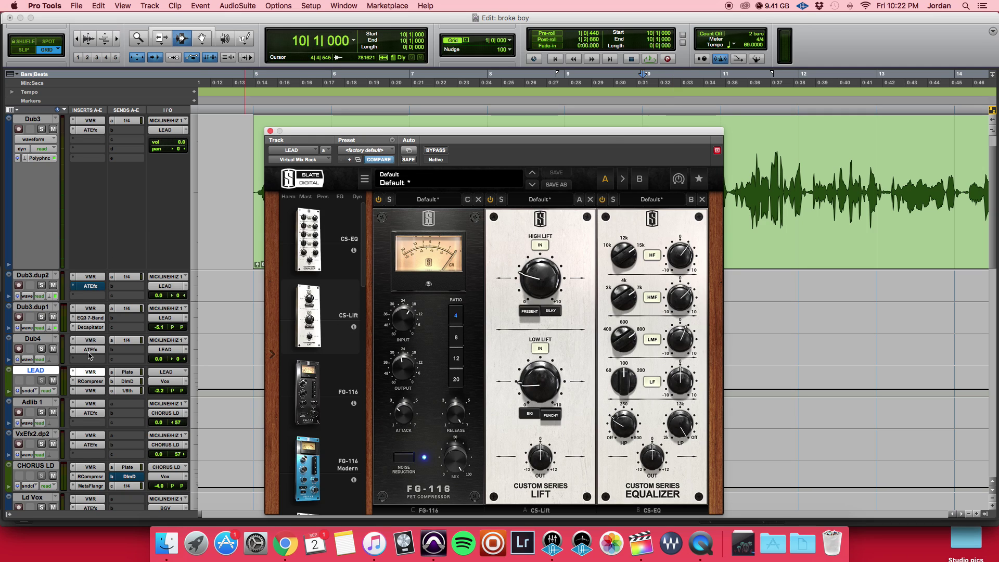
- Inspect the Renaissance Compressor on the LEAD track, switching its Opto and Warm modes away and back again
click(91, 382)
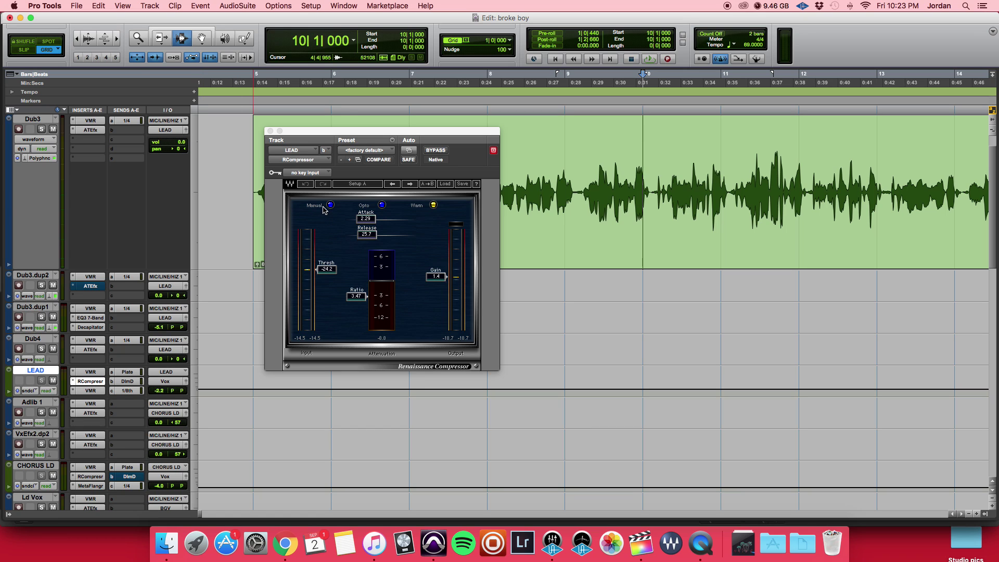
click(383, 205)
click(383, 205)
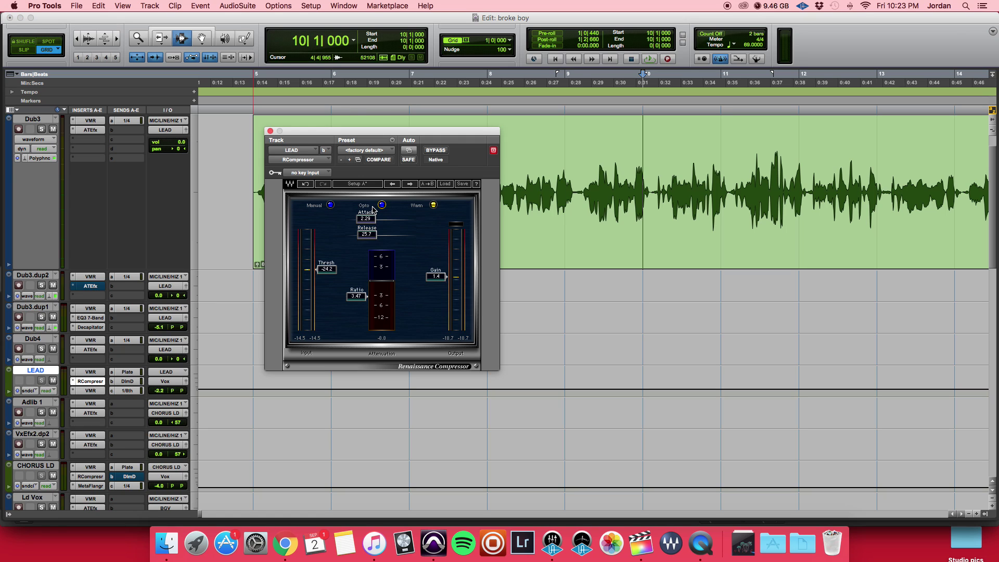
click(434, 206)
click(434, 205)
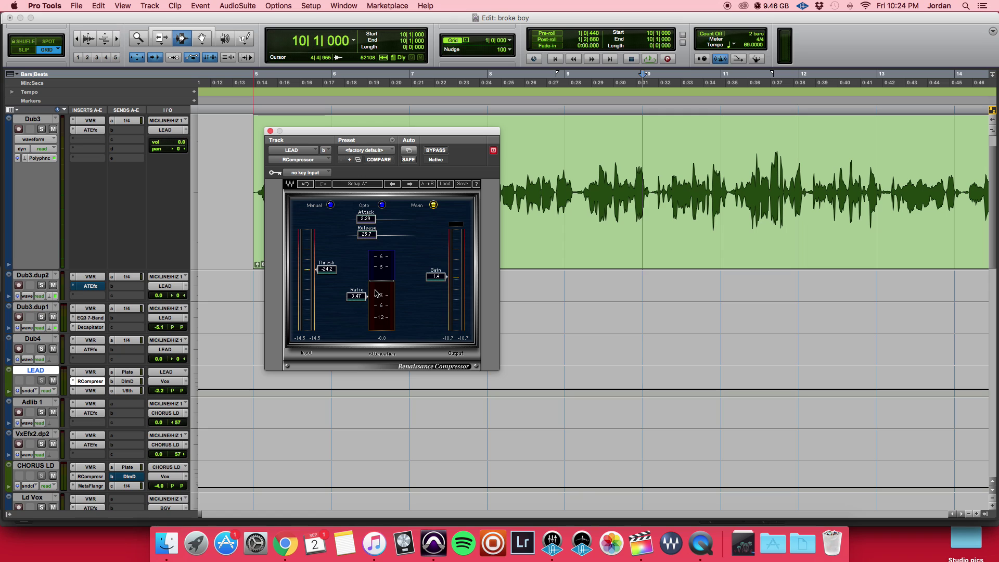
- Review the LEAD track's remaining inserts: the Revival module in the second Virtual Mix Rack, S1 Imager and Pro-Q 2
click(90, 390)
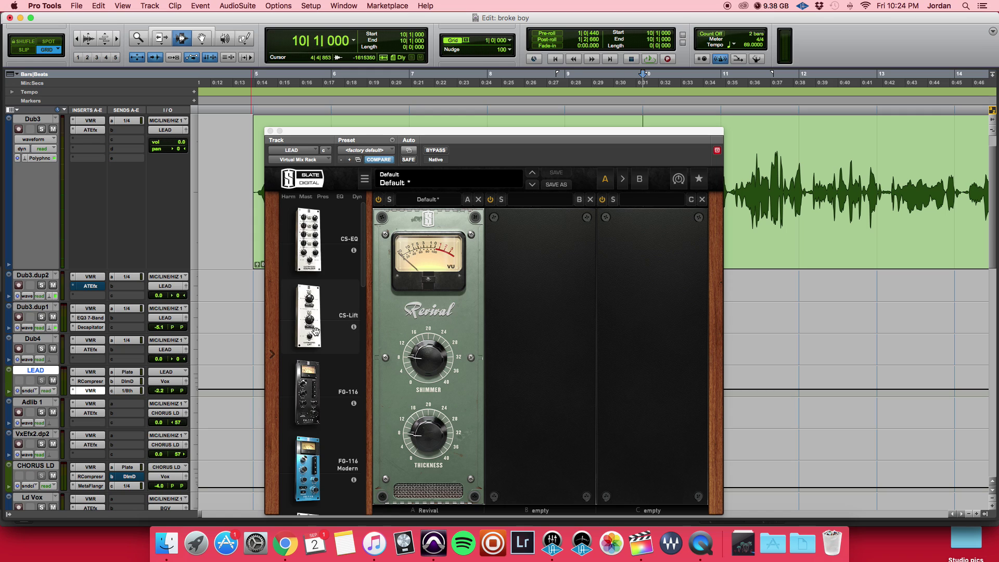
key(super+equal)
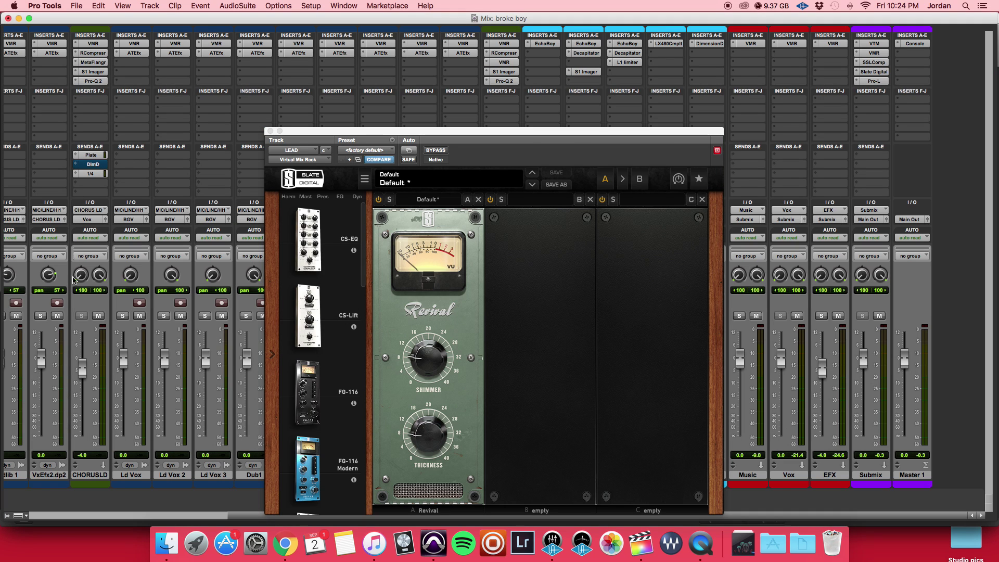
scroll(133, 346, left, 5)
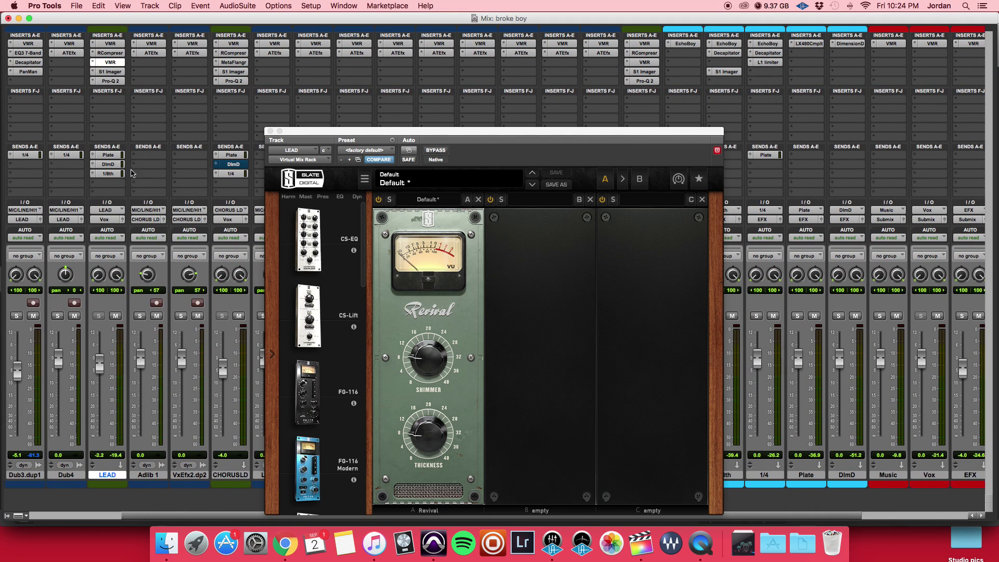
click(110, 72)
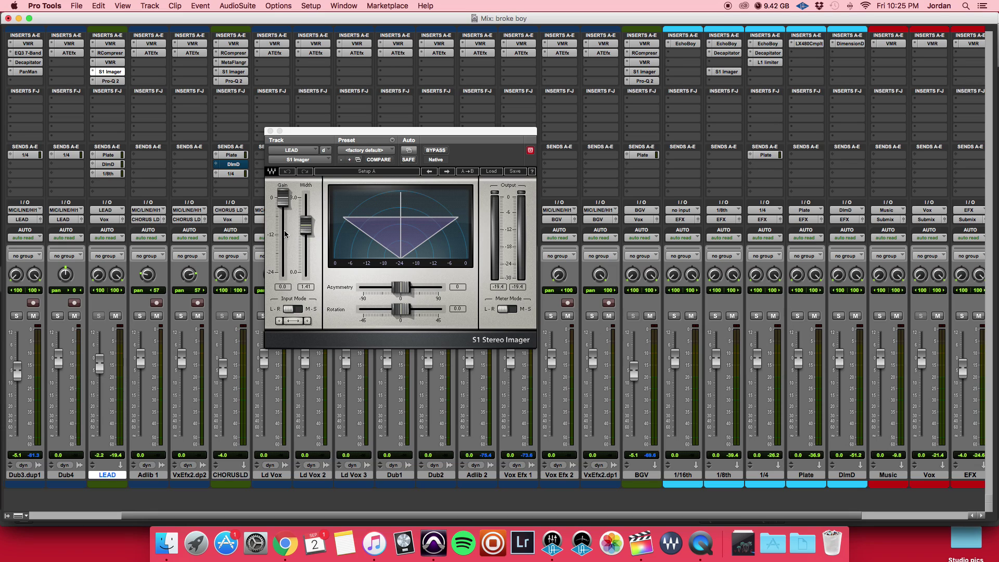
click(111, 81)
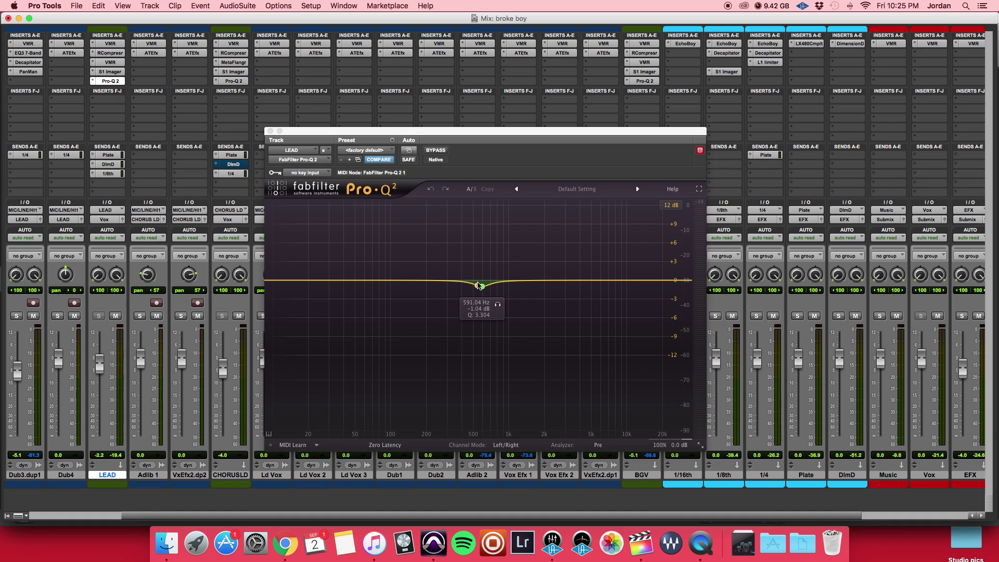
- Examine the LEAD track's Plate and DimD sends together with the LX480 reverb and Dimension D plugins on their return tracks
click(108, 154)
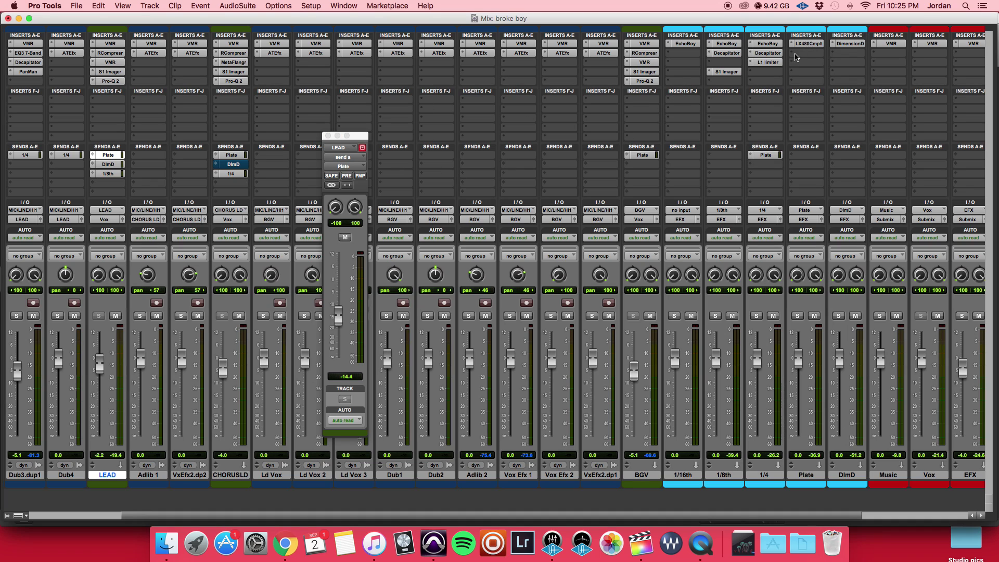
click(804, 44)
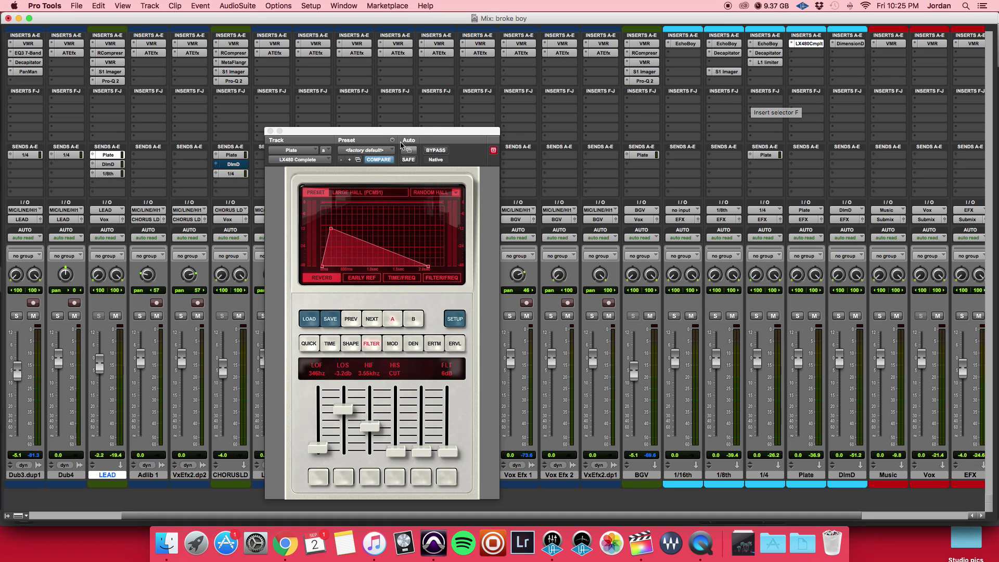
drag(413, 133, 442, 121)
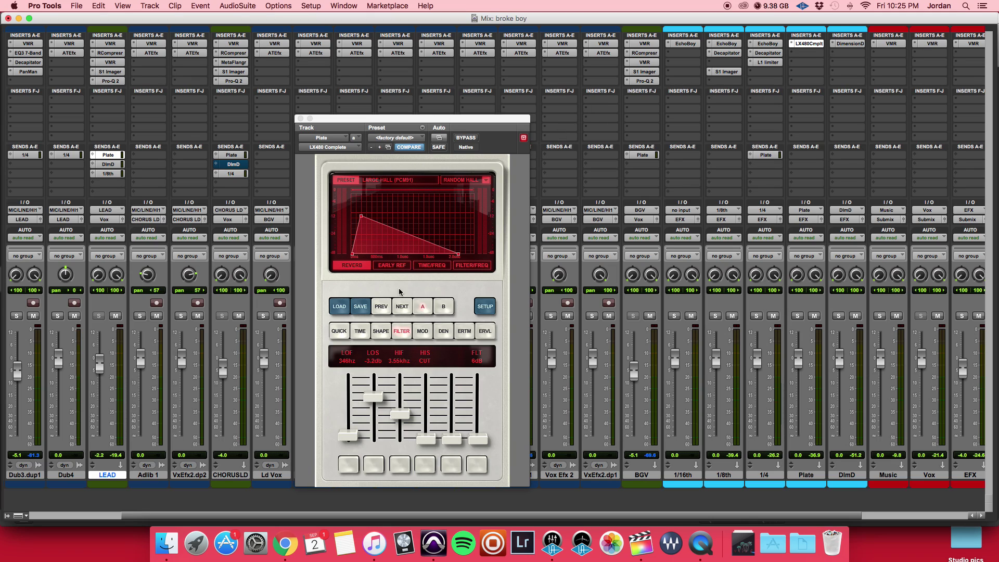
click(113, 166)
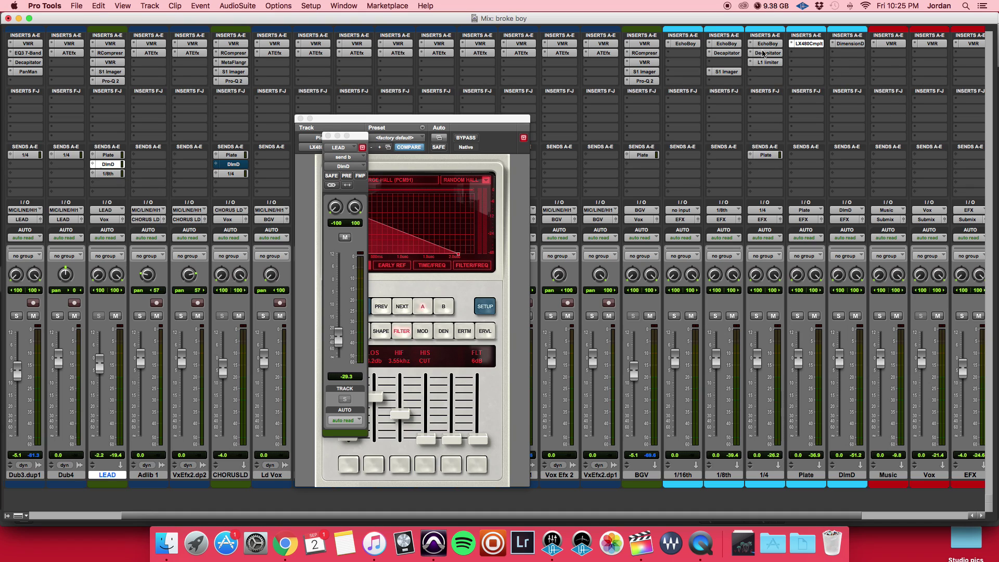
click(836, 44)
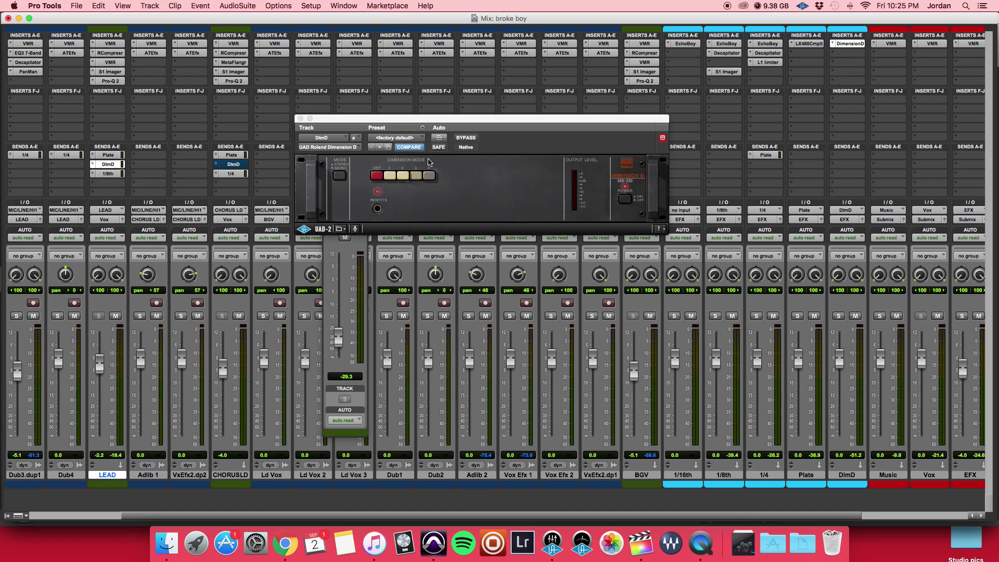
- Examine the LEAD track's 1/8th send and the EchoBoy delay on the 1/16th track, and close the plugin
click(107, 174)
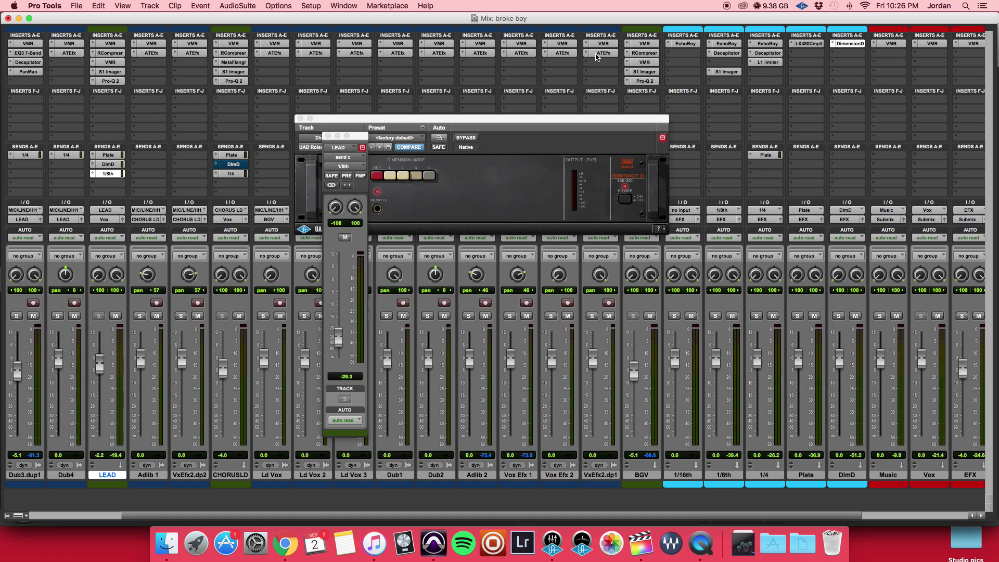
click(680, 45)
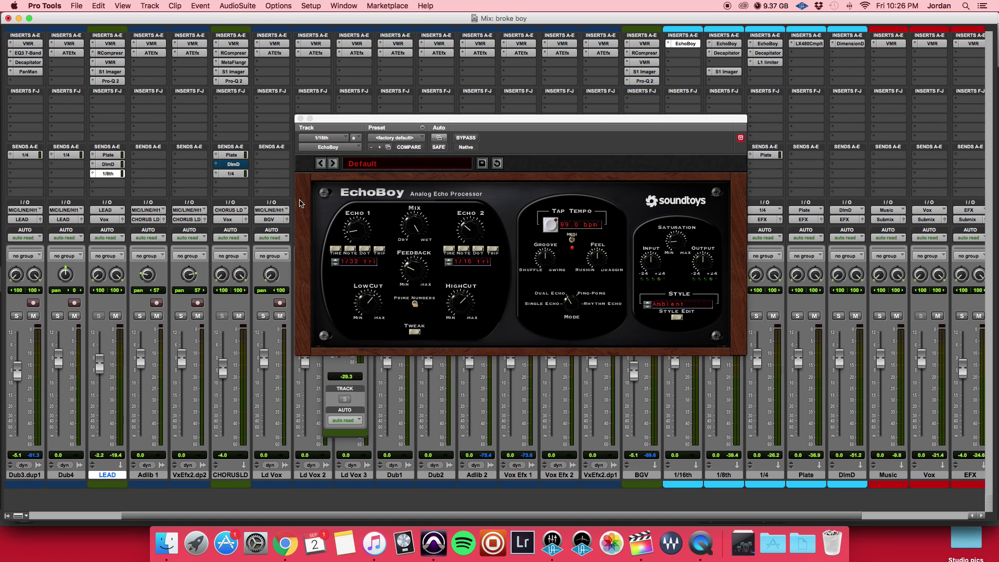
click(300, 118)
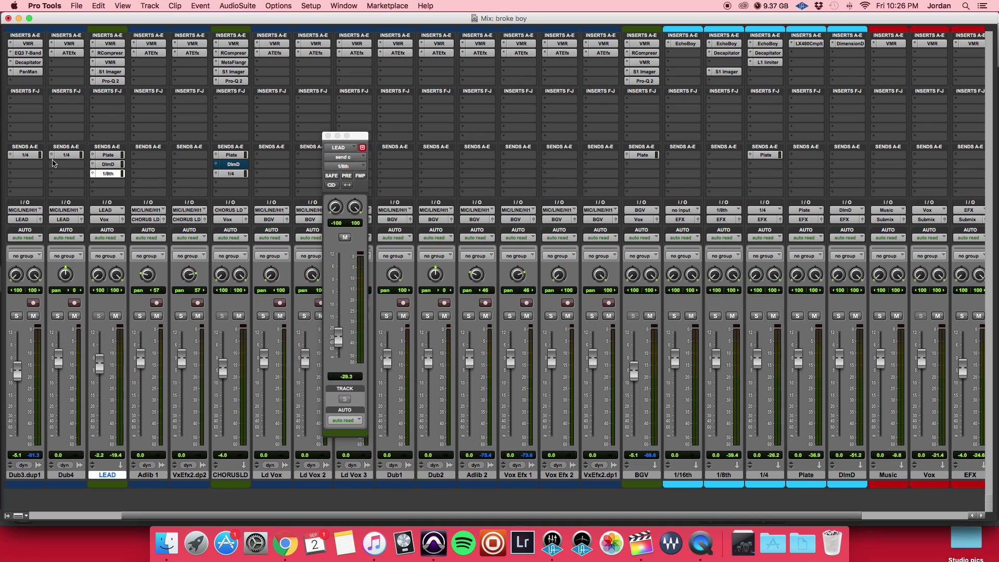
- Return to the Edit window, display the 1/4 send level automation on the Dub3 track and audition it from bar 5
key(super+equal)
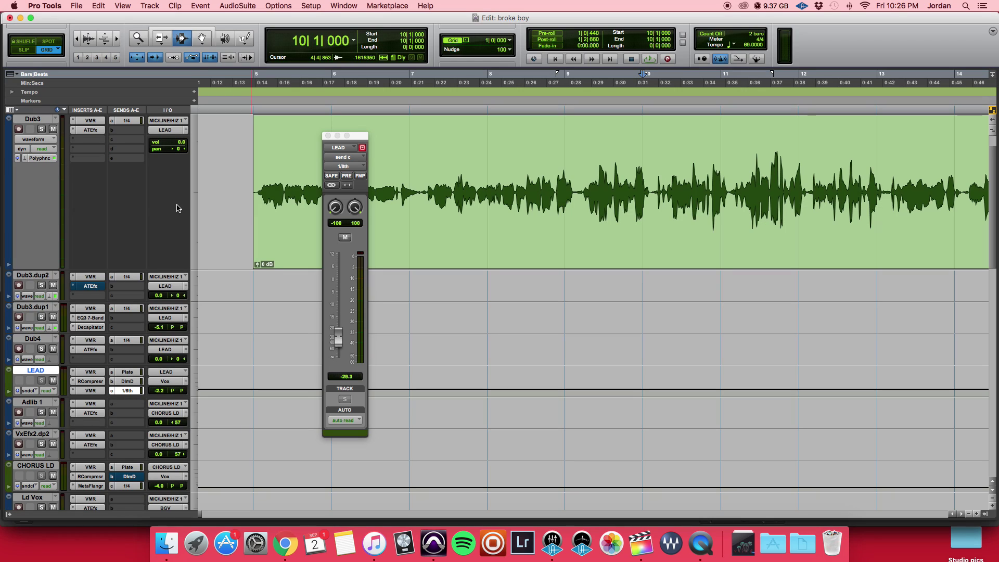
click(46, 140)
mouse_move(76, 175)
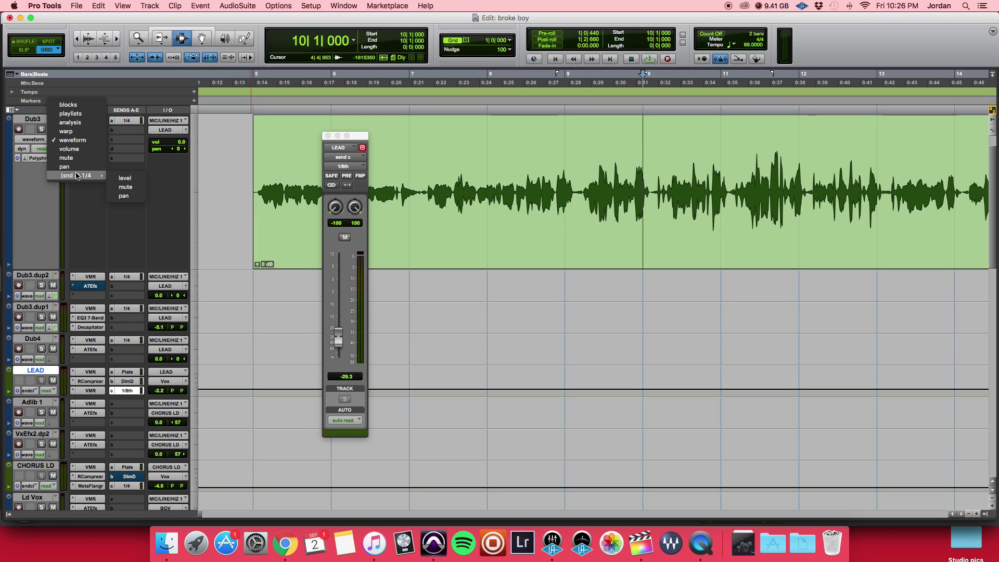
key(Escape)
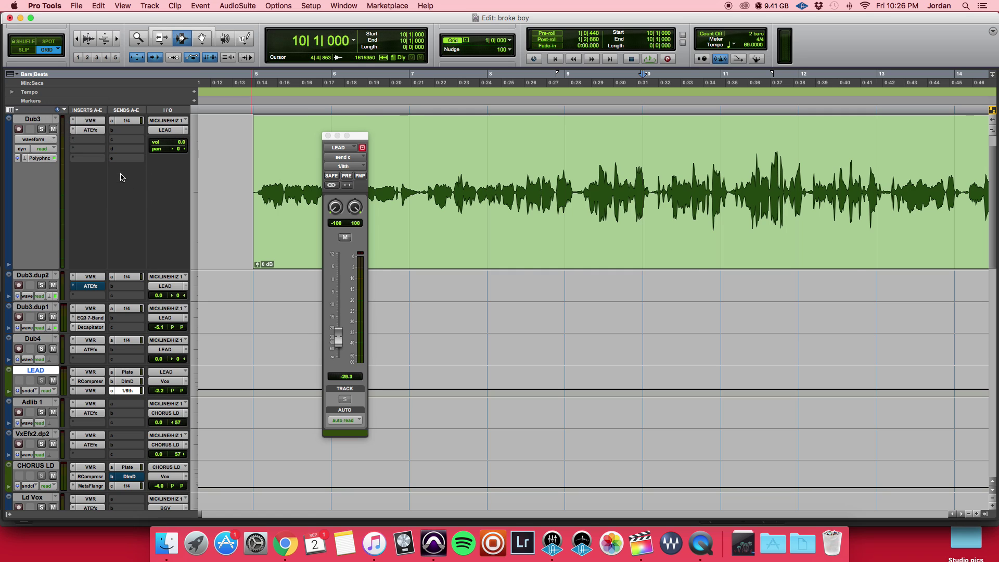
click(253, 218)
key(space)
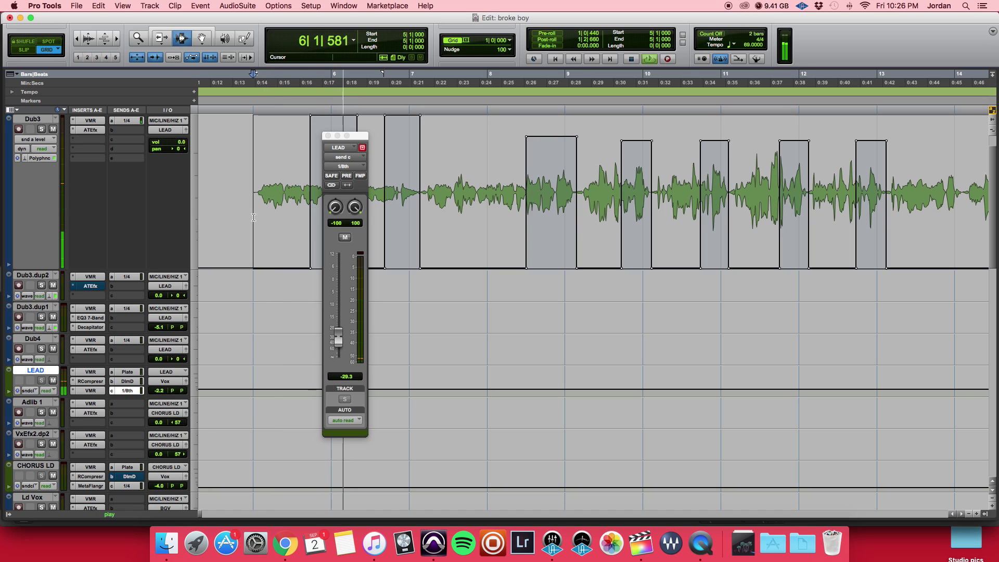
key(space)
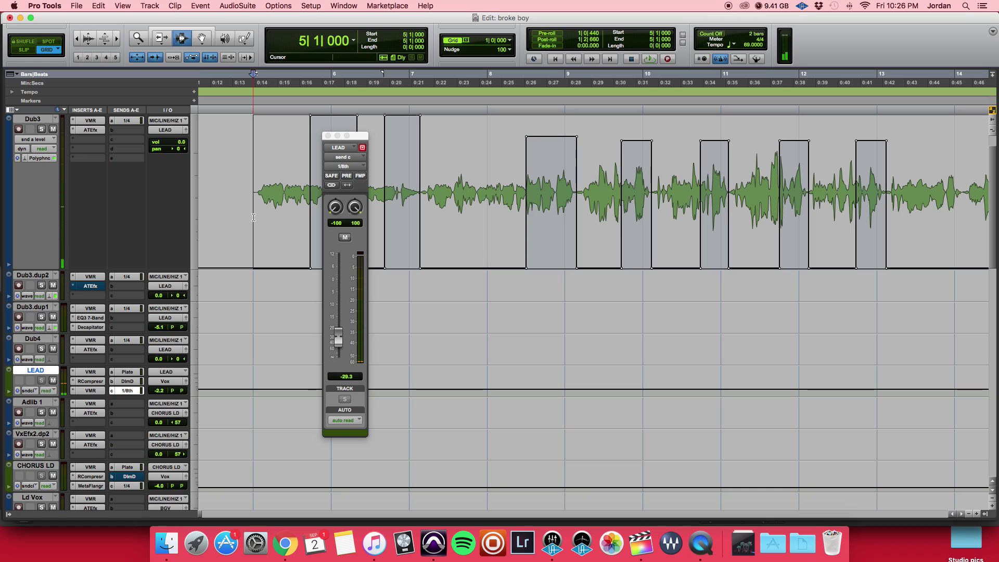